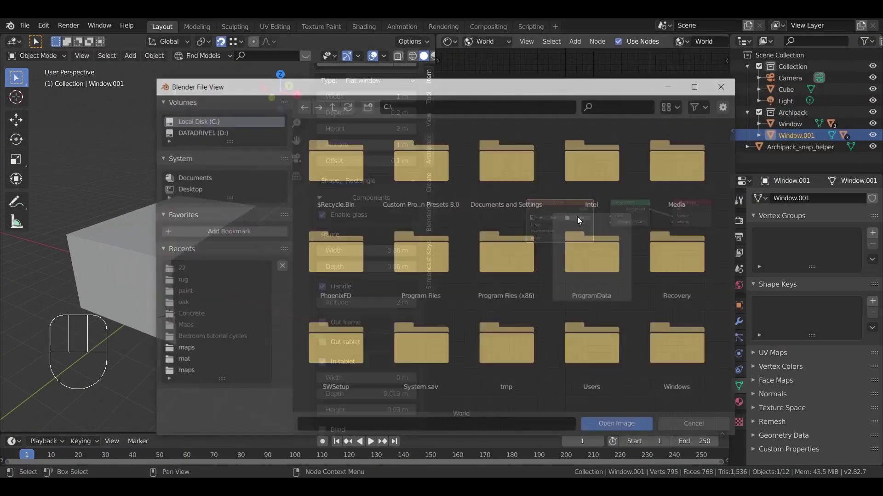
scroll(673, 258, "down", 2)
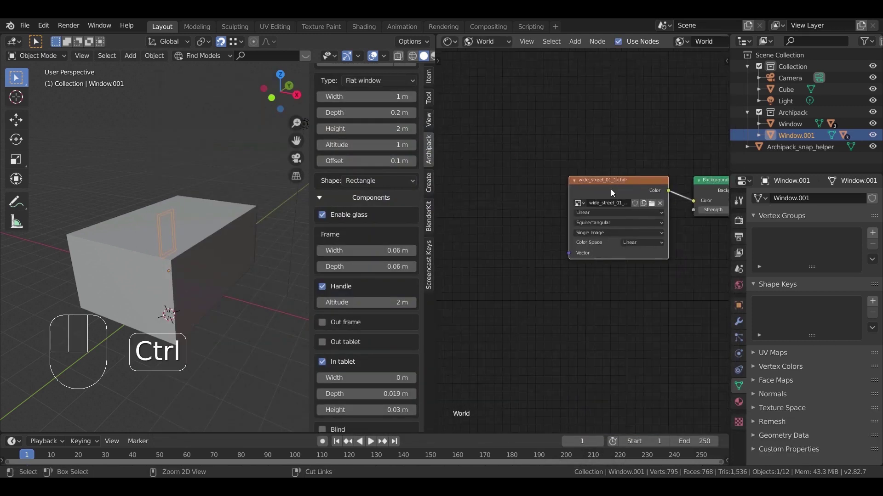
Preview the street HDRI through the camera in rendered shading, rotating it 75.8° and scaling it 4×.
key("z")
left_click(231, 121)
key("KP_0")
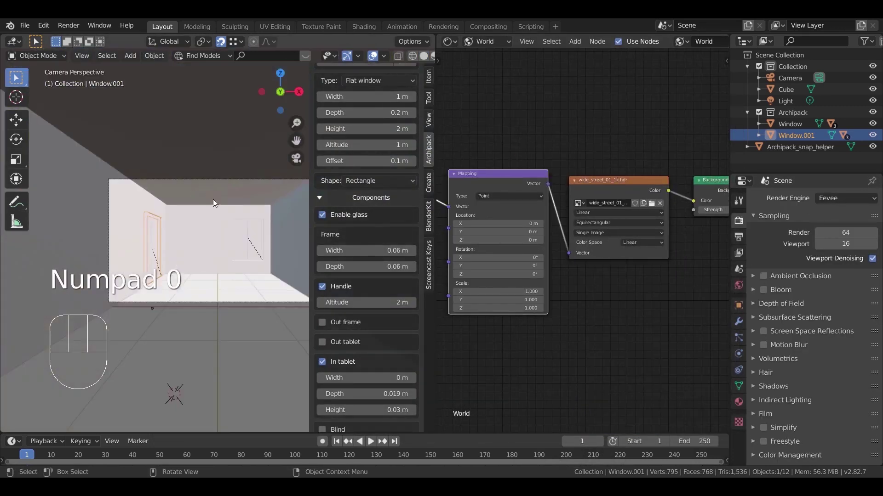
mouse_move(472, 274)
left_mouse_down()
mouse_move(524, 274)
mouse_move(524, 299)
left_mouse_up()
middle_click(215, 274)
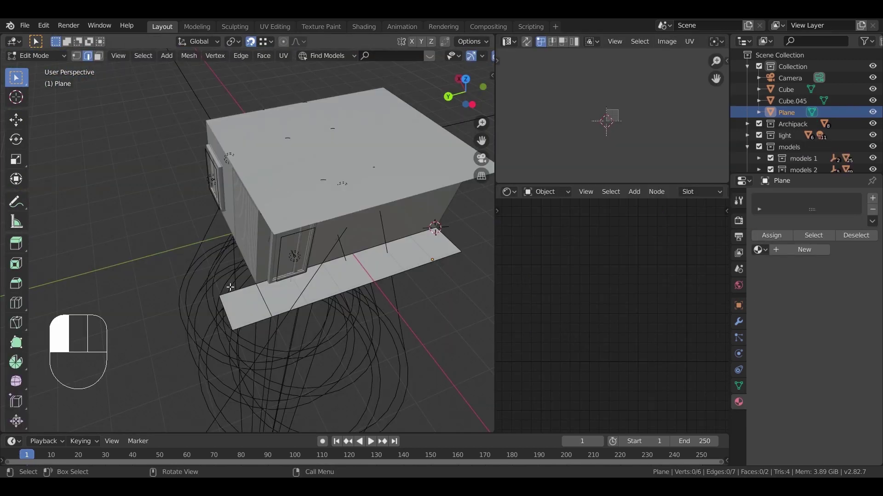
Apply Plane.001's transforms and extrude its border faces along their normals.
key("e")
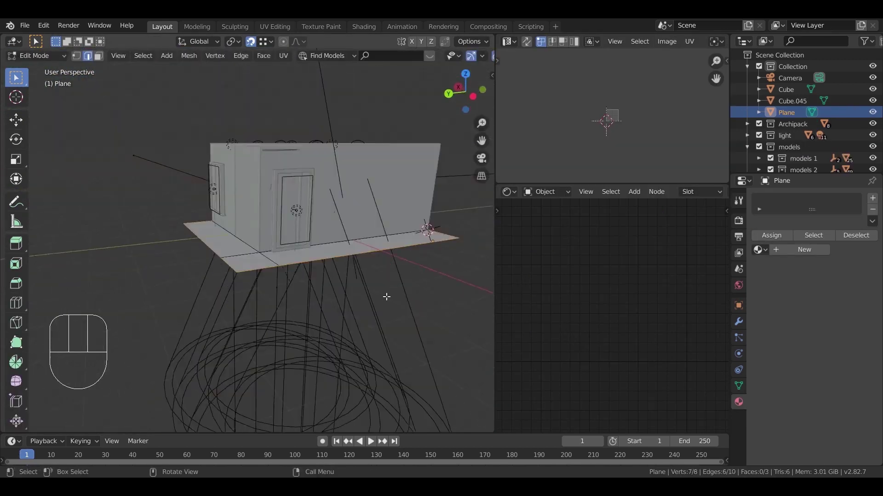
key("KP_1")
key("z")
key("Tab")
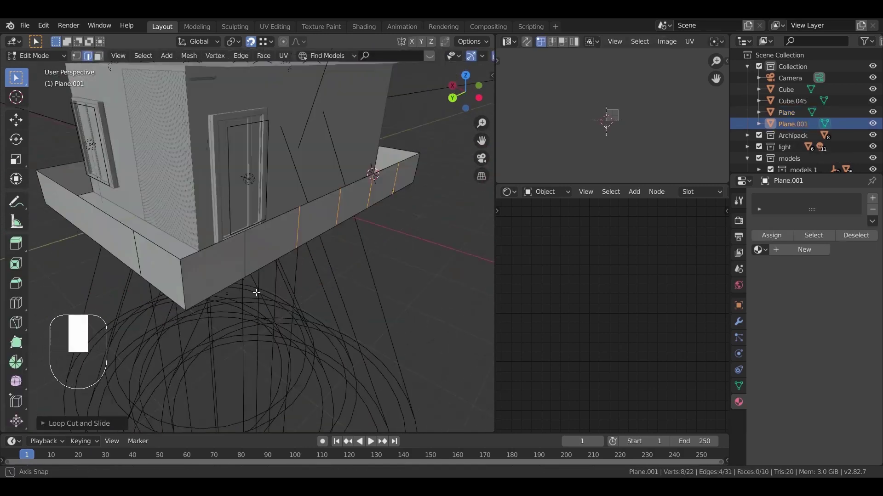
key("Tab")
key("Tab")
key("ctrl+a")
key("Tab")
key("a")
right_click(297, 218)
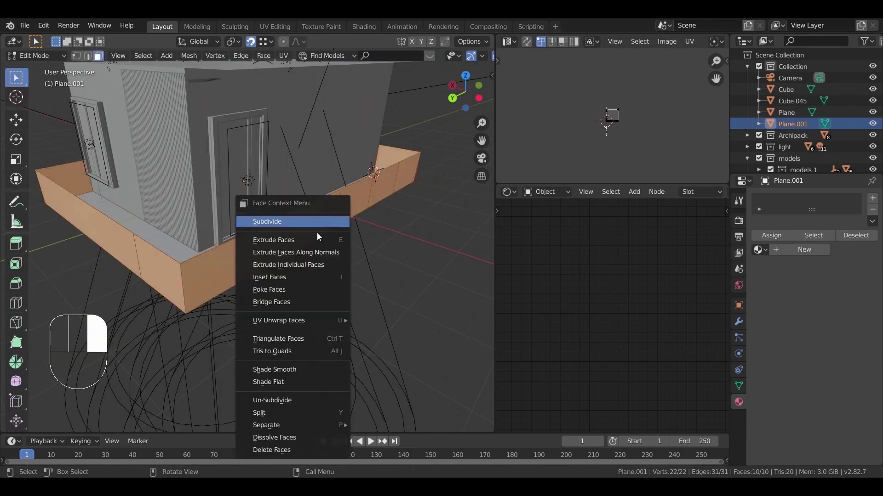
left_click(296, 274)
left_click(376, 264)
scroll(375, 264, "down", 5)
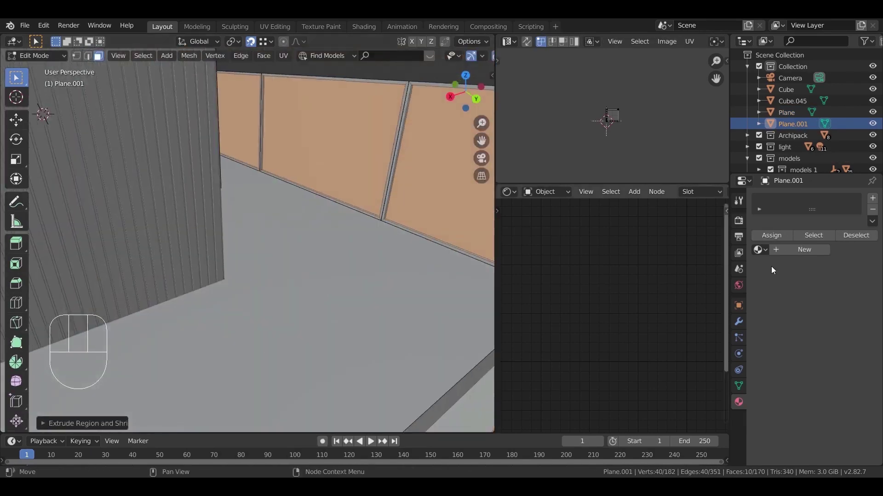
Assign the glass material to the panels as an independent copy.
left_click(804, 250)
left_click(759, 275)
scroll(690, 344, "down", 1)
left_click(652, 327)
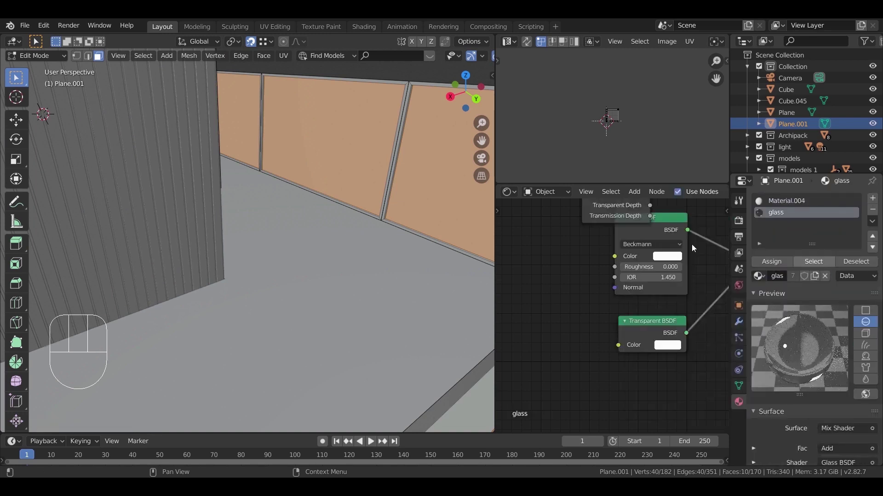
key("Tab")
left_click(792, 266)
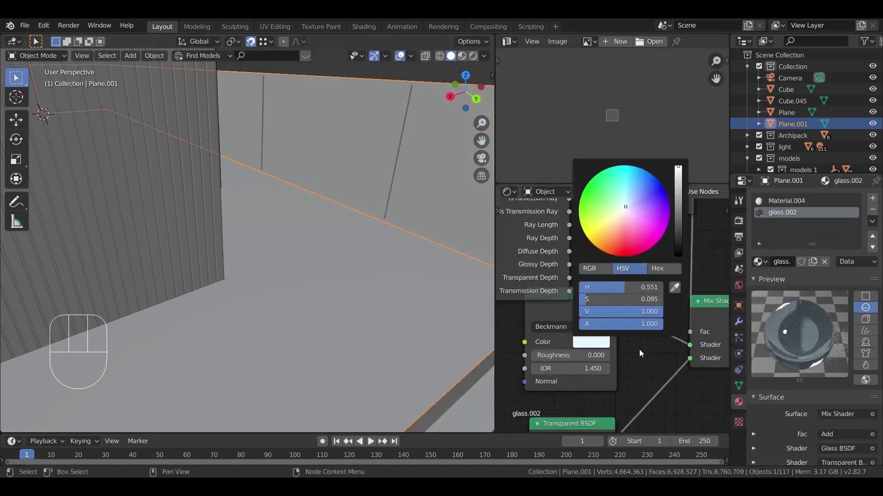
scroll(256, 236, "down", 3)
Adjust the specular value of the white Material.004.
left_click(786, 201)
left_click(630, 296)
double_click(605, 363)
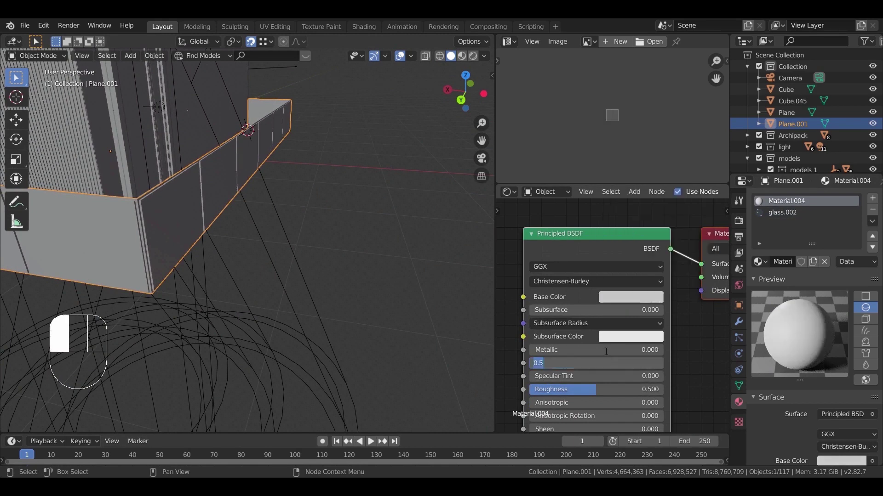
left_click(335, 289)
Set Cycles to 800 samples and adjust light paths, previewing the camera view rendered.
key("KP_0")
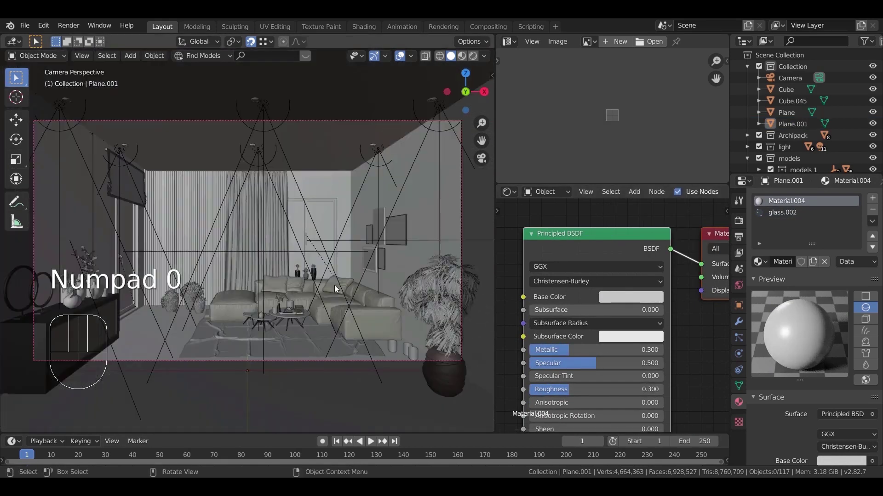
left_click(738, 220)
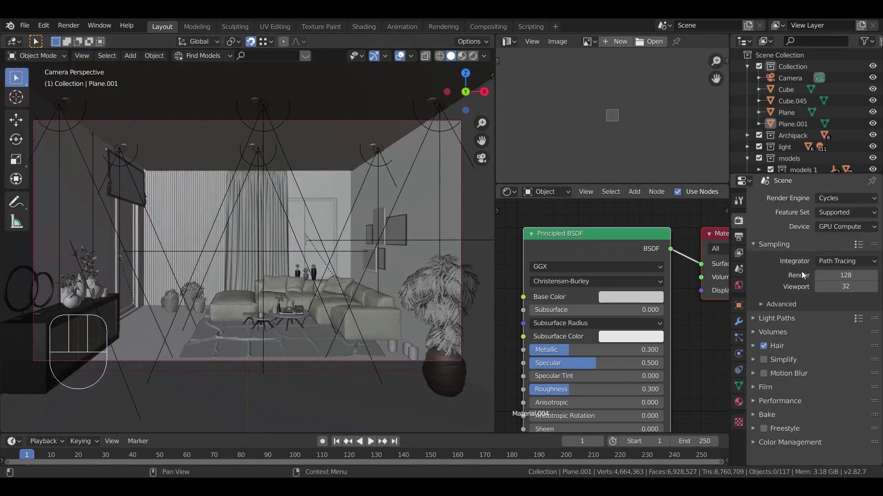
left_click(797, 305)
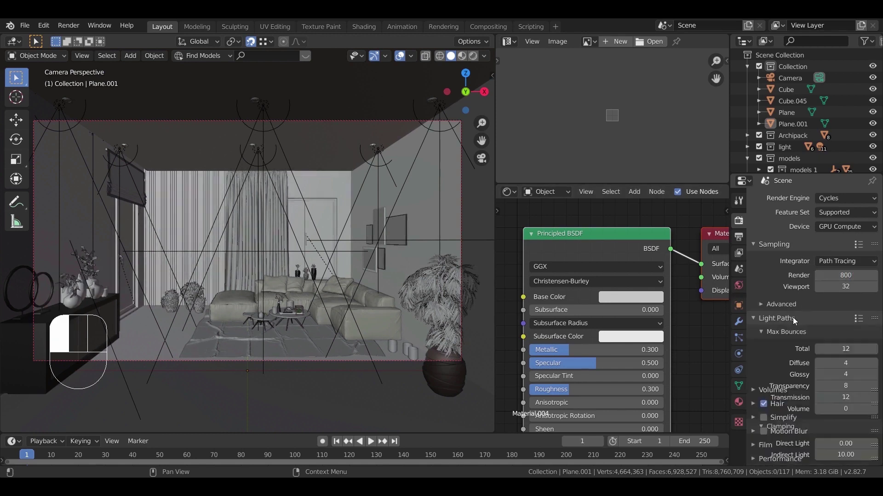
scroll(793, 318, "down", 3)
scroll(793, 318, "down", 2)
left_click(739, 252)
left_click(458, 55)
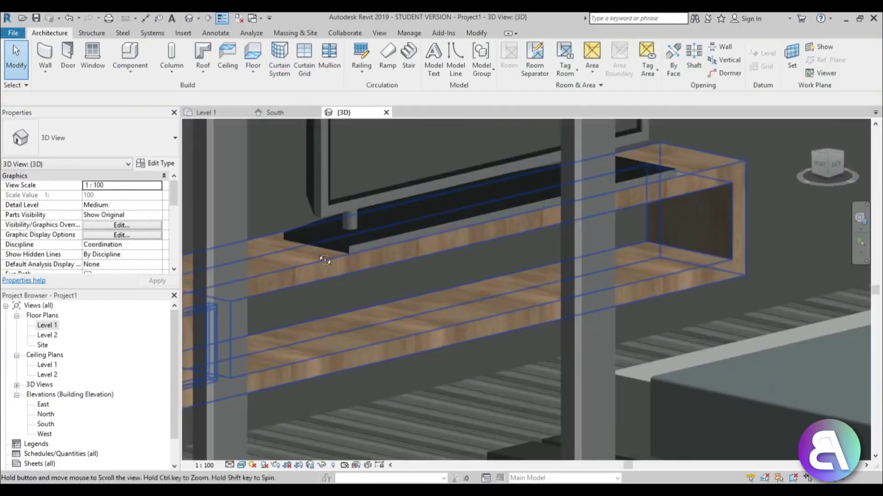
scroll(325, 260, "down", 5)
Orbit the bedroom, then orient 3D View 1 to the Level 1 floor plan.
left_click_drag(387, 241, 442, 283)
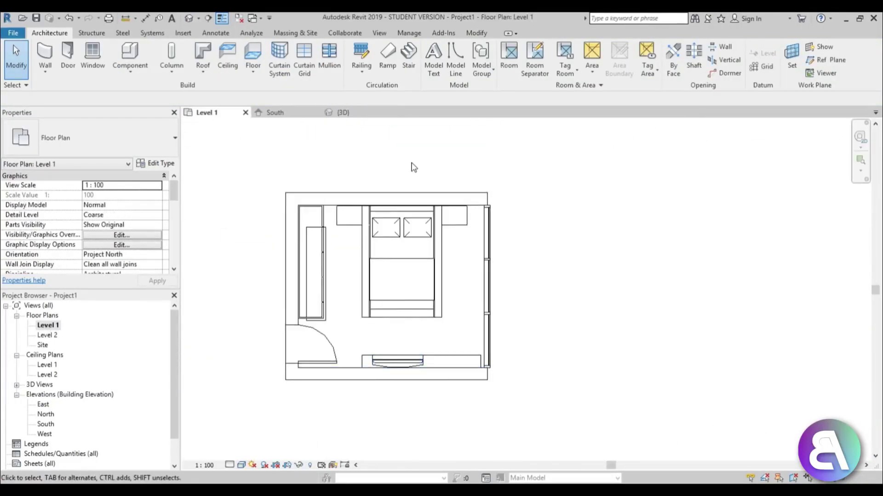
scroll(368, 210, "down", 3)
right_click(827, 162)
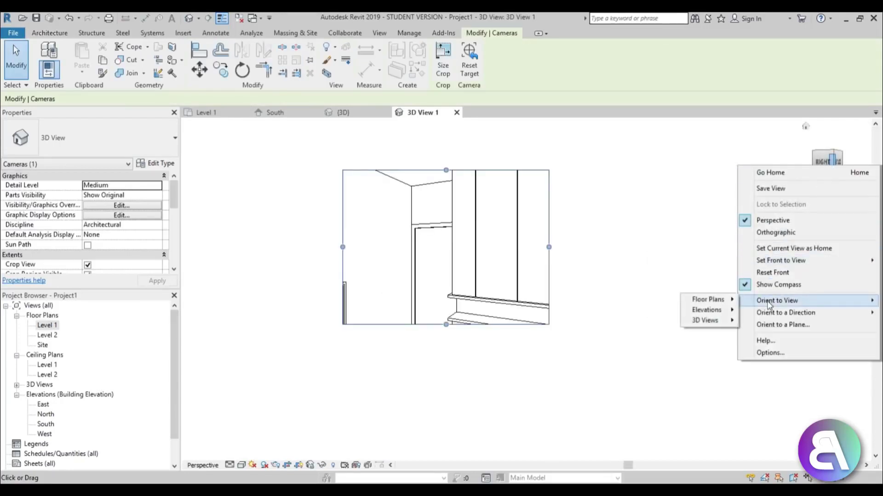
left_click(780, 301)
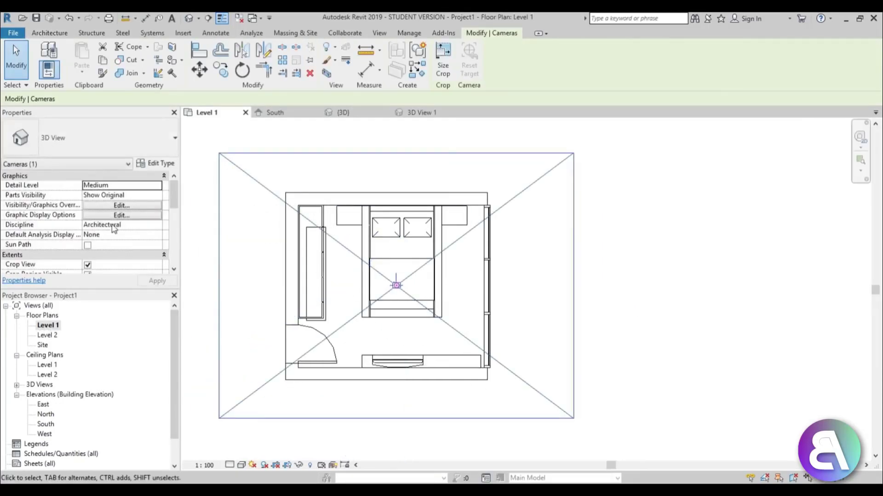
scroll(88, 234, "down", 3)
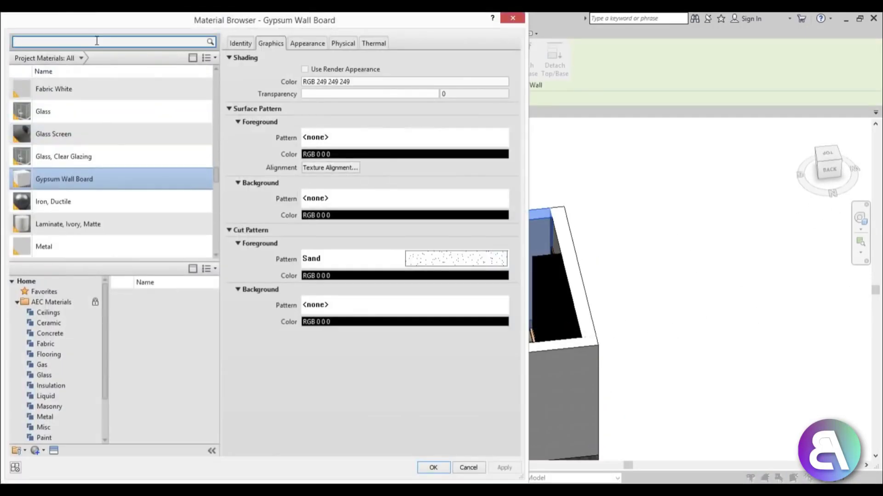
type("cocn")
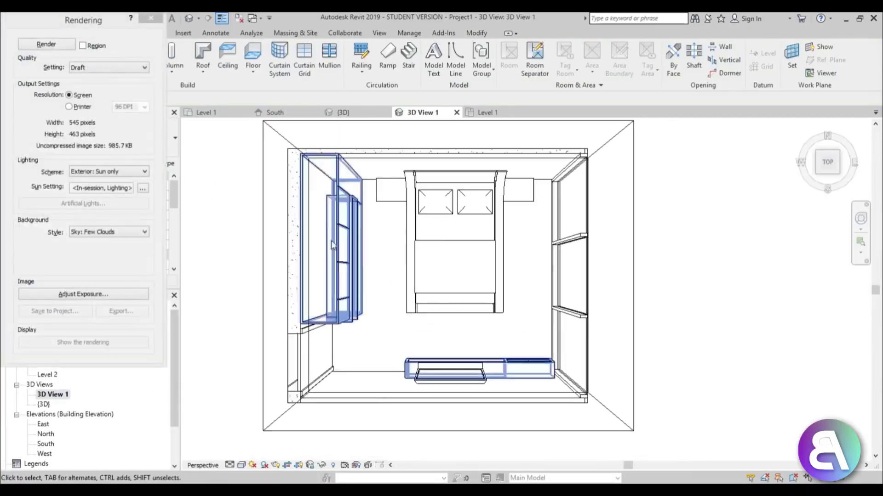
Render the bedroom view at High quality with the Few Clouds sky background.
left_click(87, 67)
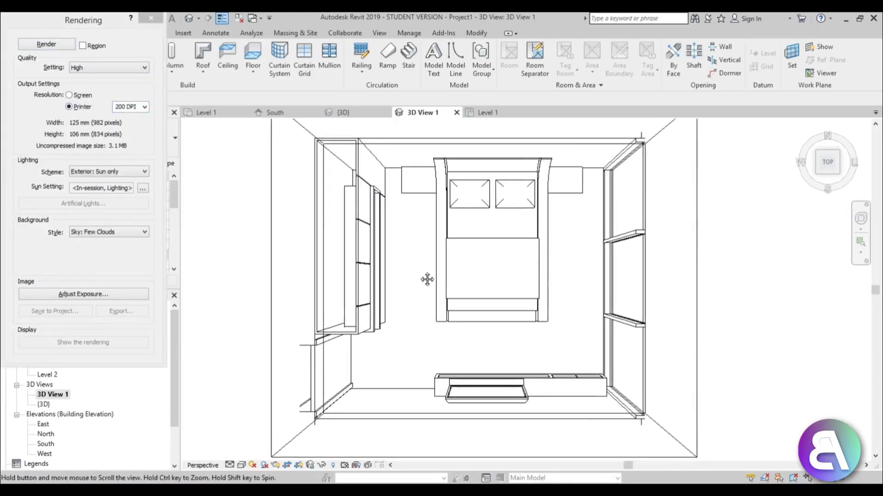
left_click(46, 44)
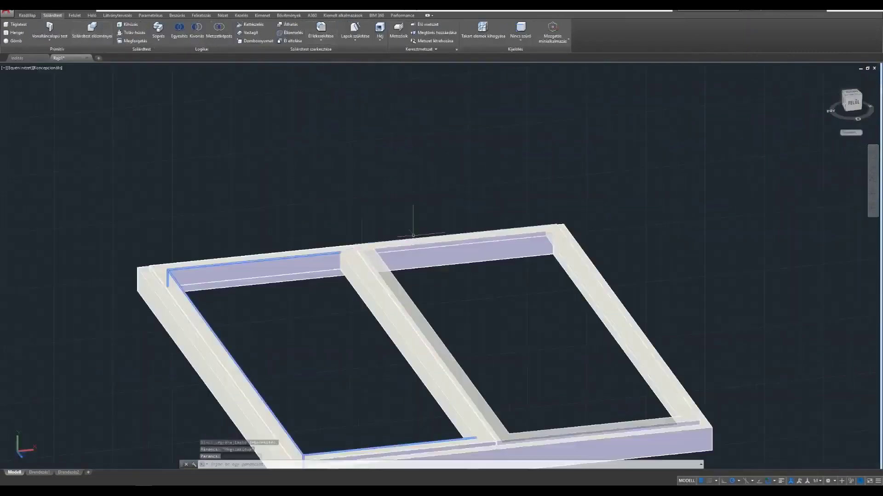
scroll(412, 234, "up", 3)
scroll(401, 207, "up", 2)
scroll(400, 228, "up", 3)
scroll(381, 390, "down", 2)
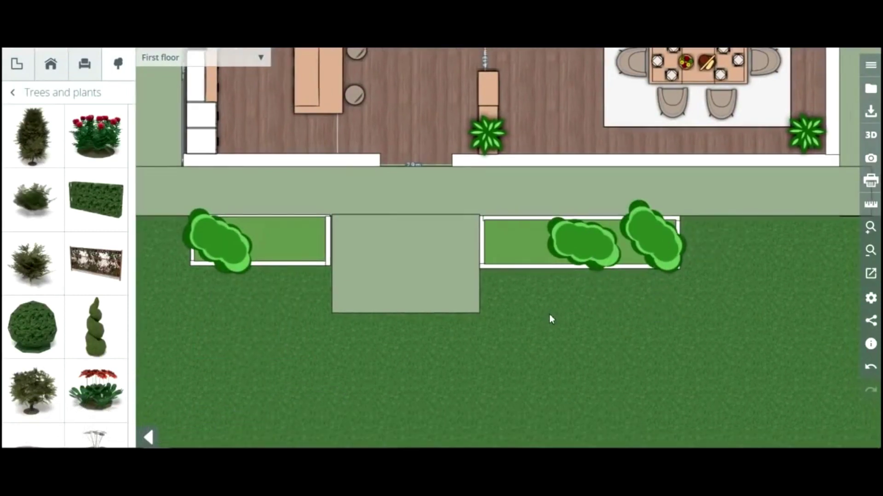
Select the left and right planter bushes and the bush beside the flowers.
left_click(228, 241)
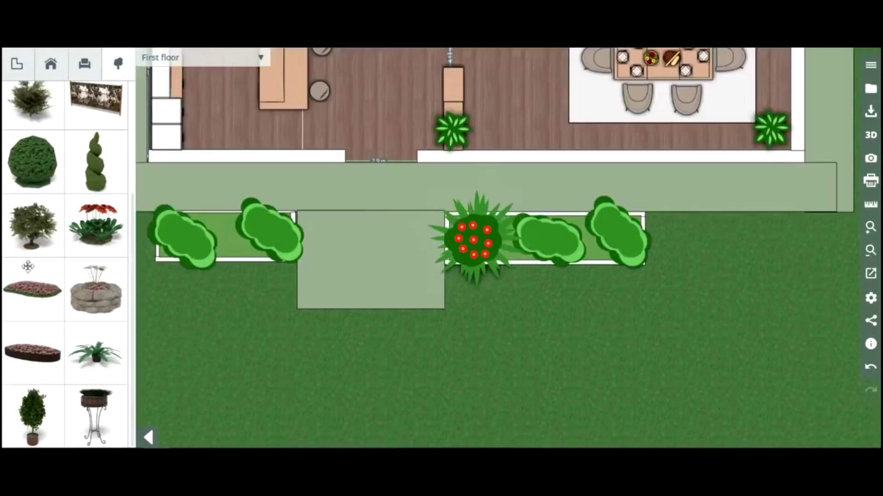
left_click(408, 232)
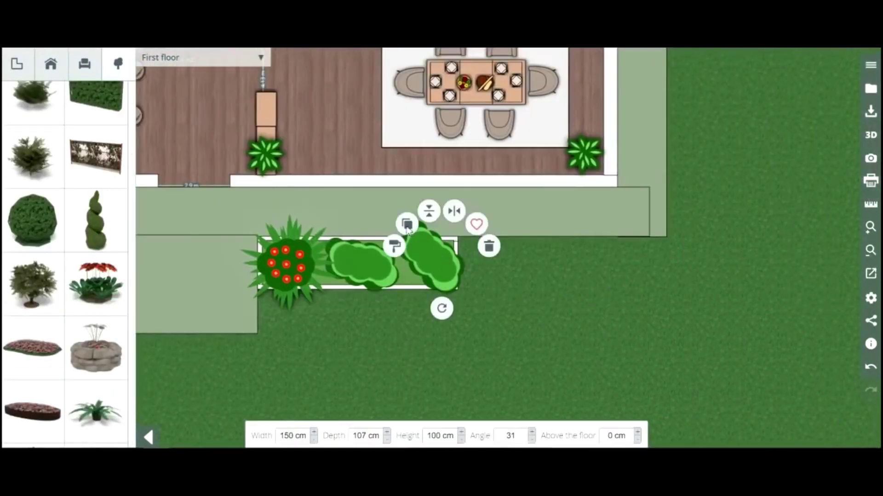
left_click(672, 227)
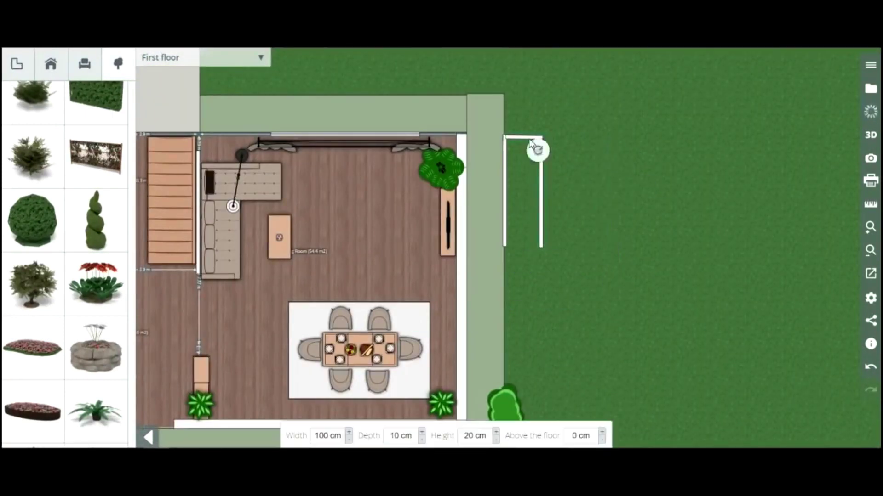
Give the white box outside the house a green grass texture and place a red flower bed in it.
left_click(506, 216)
left_click(442, 186)
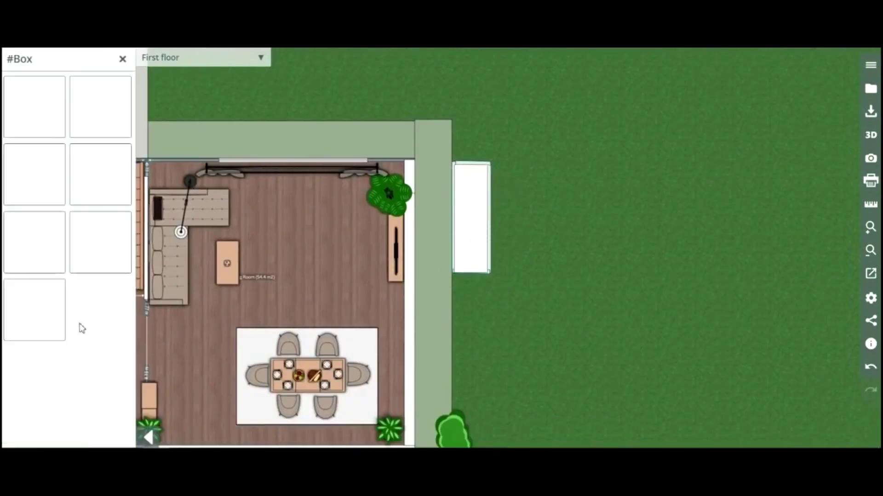
left_click(79, 324)
left_click_drag(96, 283, 419, 250)
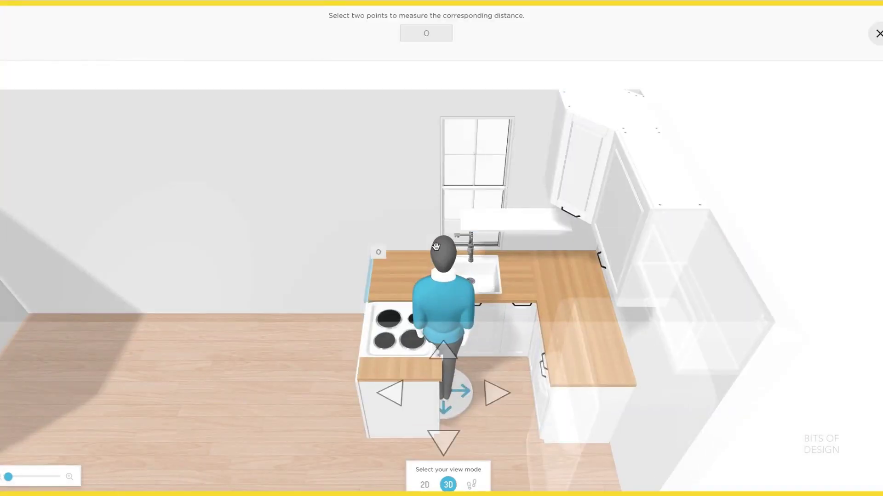
Measure the stove counter edge and orbit the kitchen to a new angle.
left_click_drag(436, 247, 397, 253)
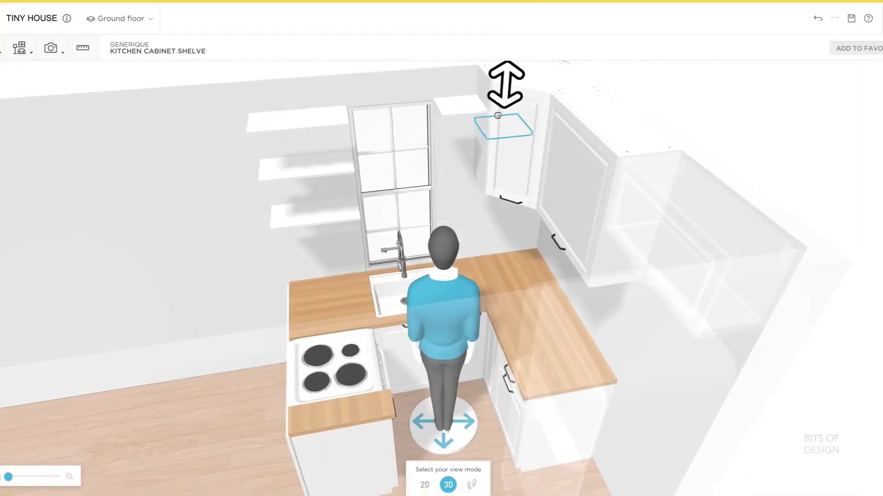
left_click_drag(387, 103, 214, 115)
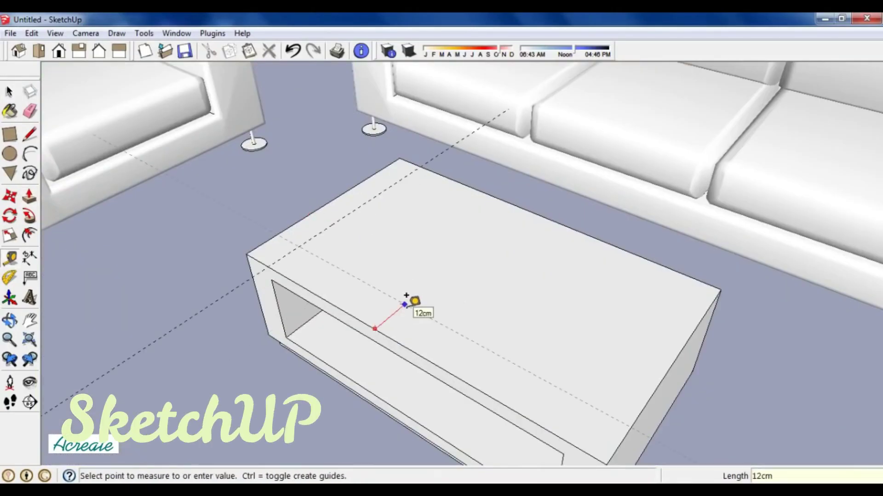
scroll(354, 249, "up", 3)
Draw the tabletop circles, erase the extra edges, and push/pull the top edge.
key("c")
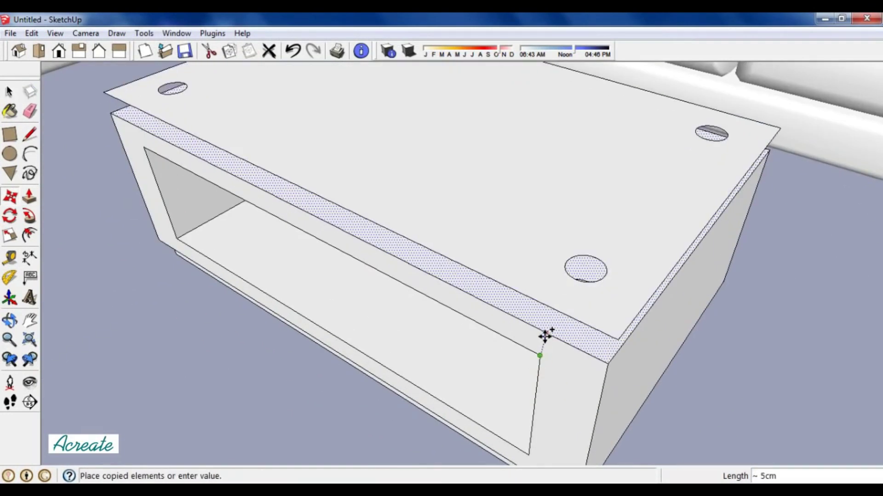
key("e")
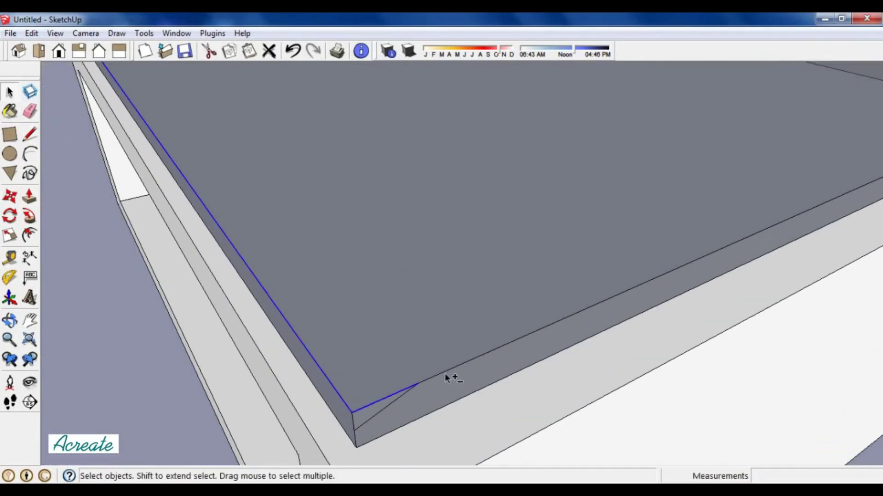
scroll(519, 304, "up", 3)
key("p")
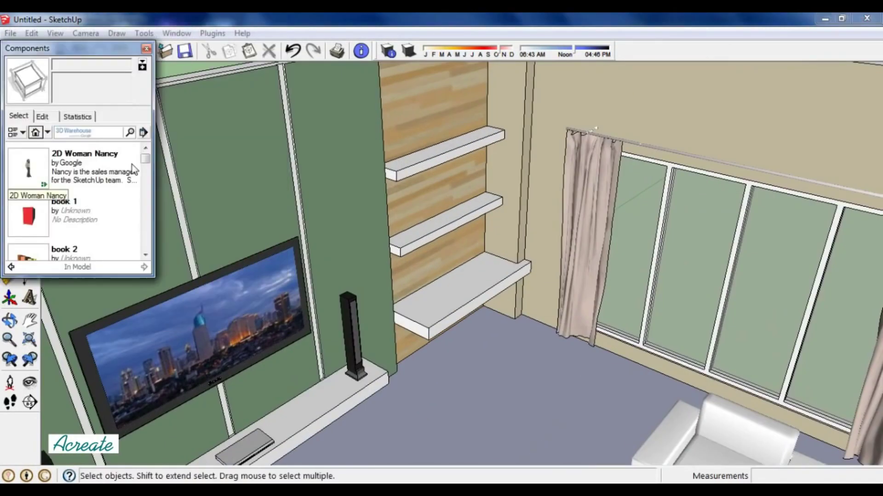
Place the book component, measure the room, frame the view, and start the IRender nXt render.
left_click(69, 214)
scroll(428, 216, "up", 4)
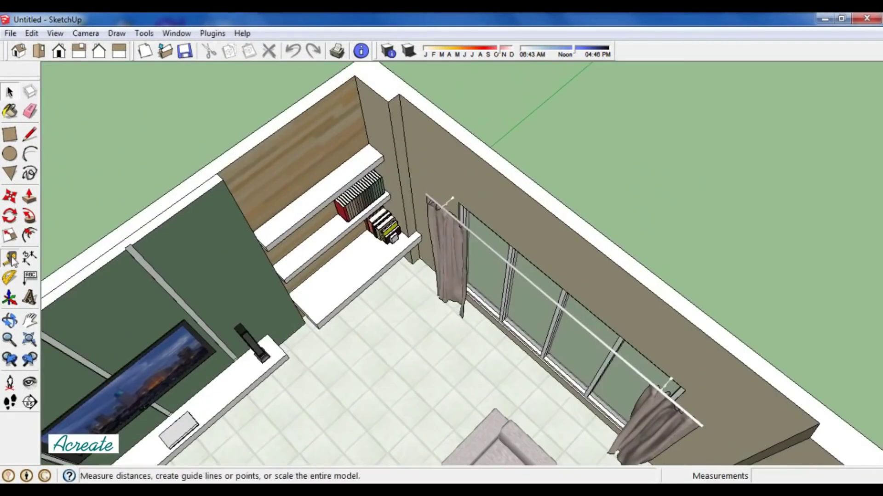
left_click(11, 258)
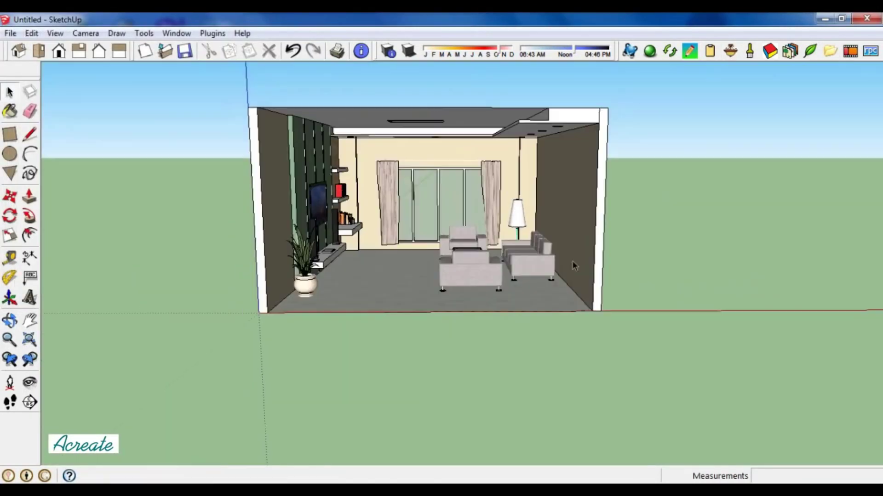
scroll(414, 207, "up", 5)
scroll(414, 207, "up", 3)
left_click_drag(443, 306, 432, 303)
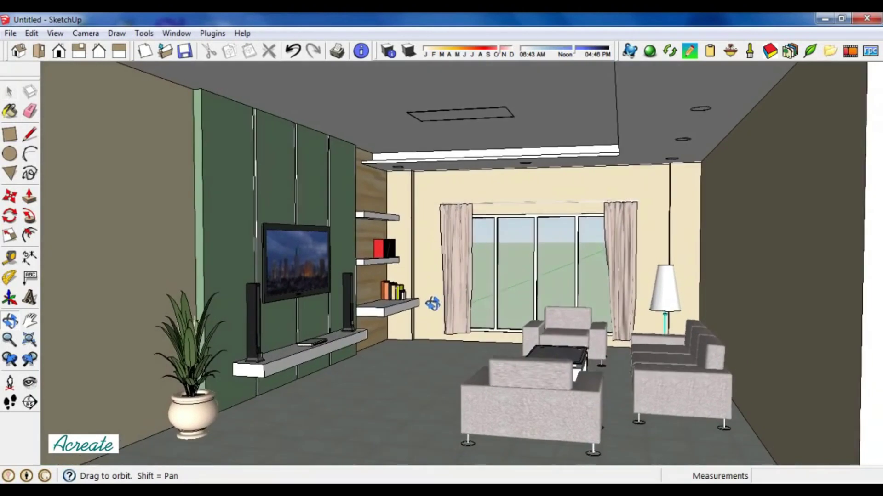
left_click(648, 50)
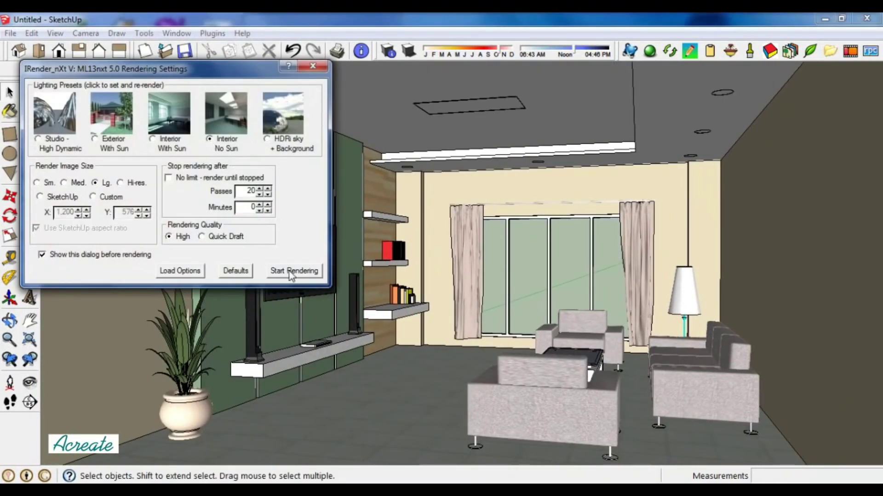
left_click(293, 271)
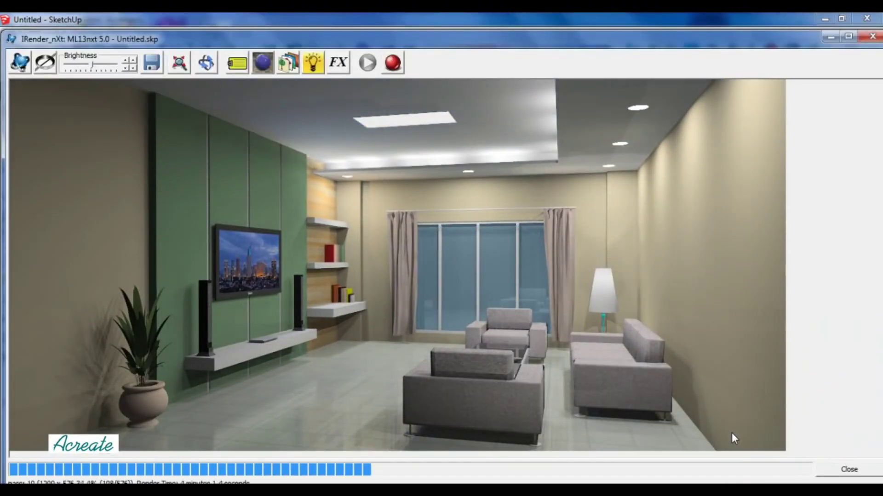